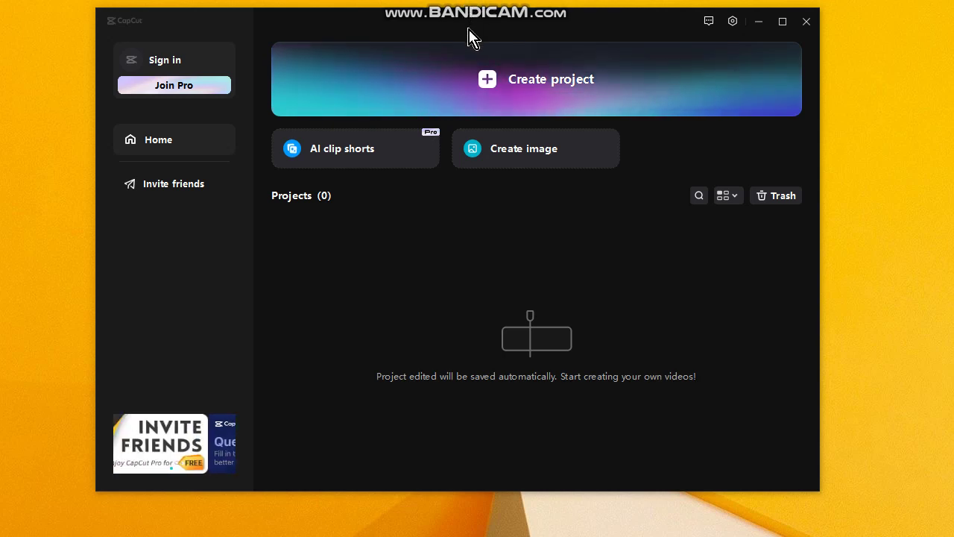
- Start a new empty CapCut project from the home window
drag(478, 29, 459, 43)
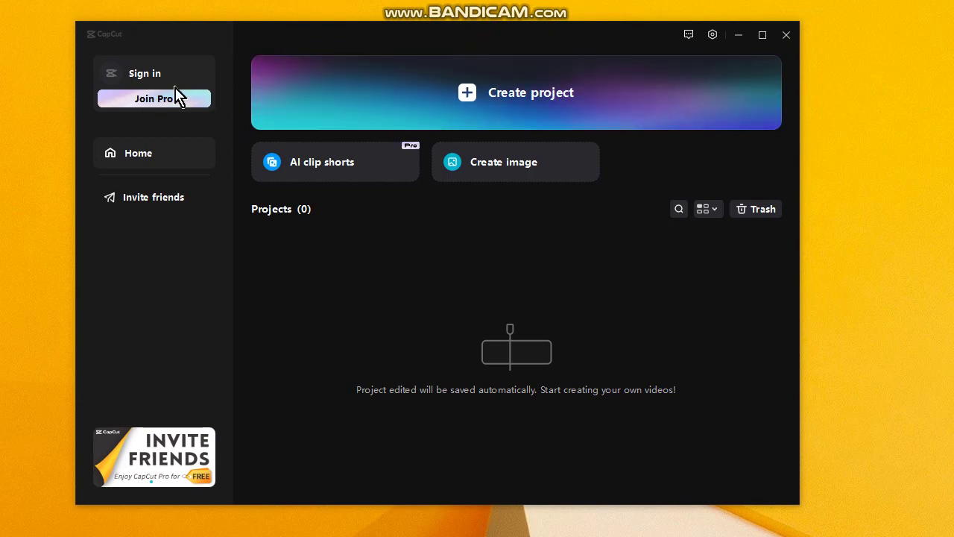
click(521, 101)
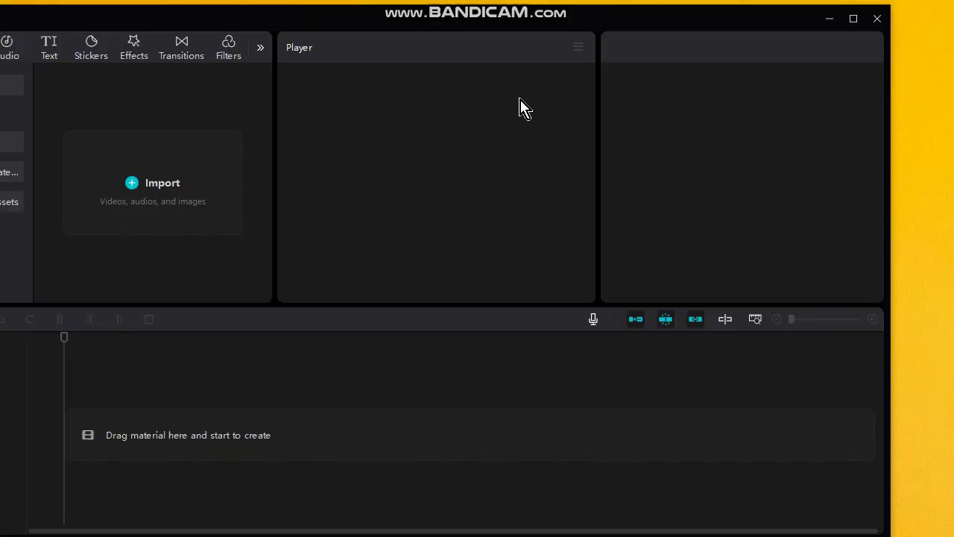
- Import example (2).mp4 into the project's media library
drag(233, 28, 294, 21)
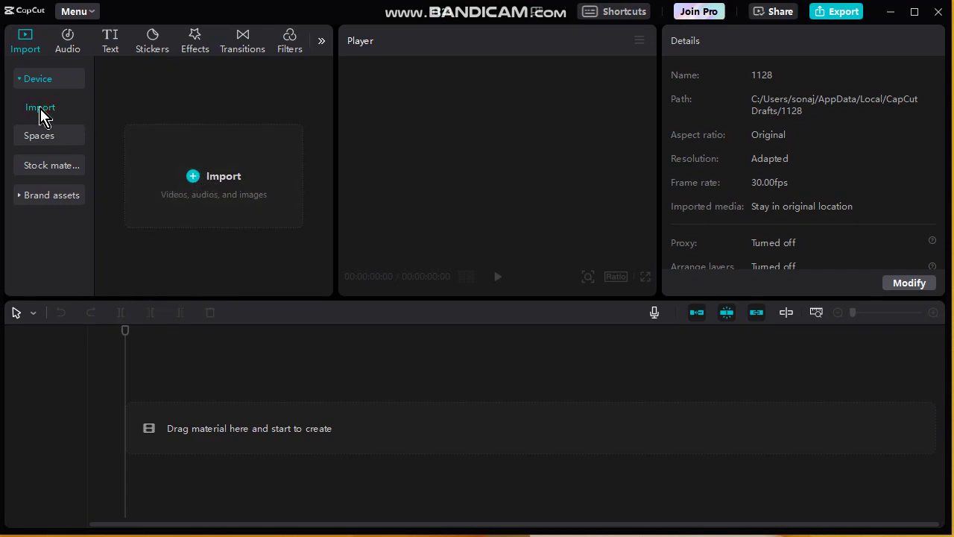
click(217, 185)
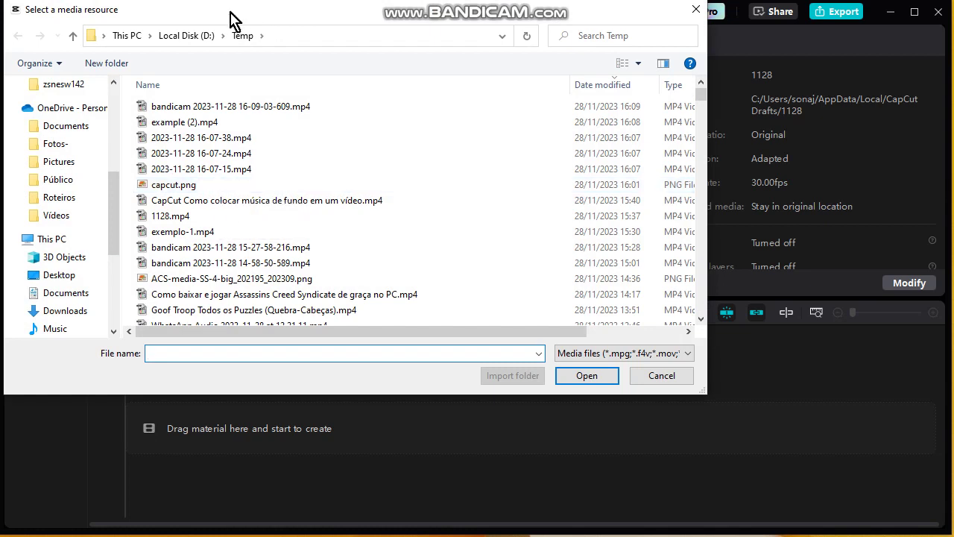
drag(230, 17, 266, 46)
click(214, 154)
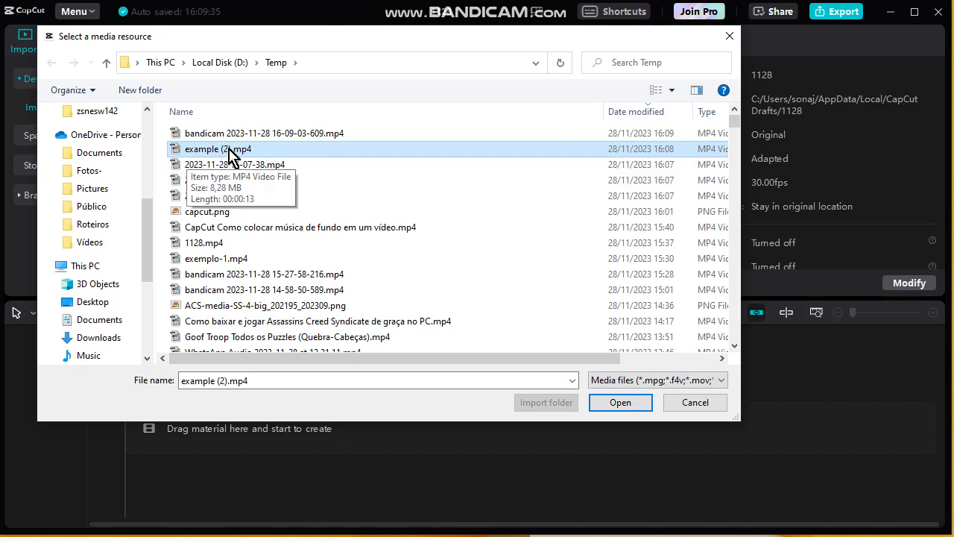
click(631, 403)
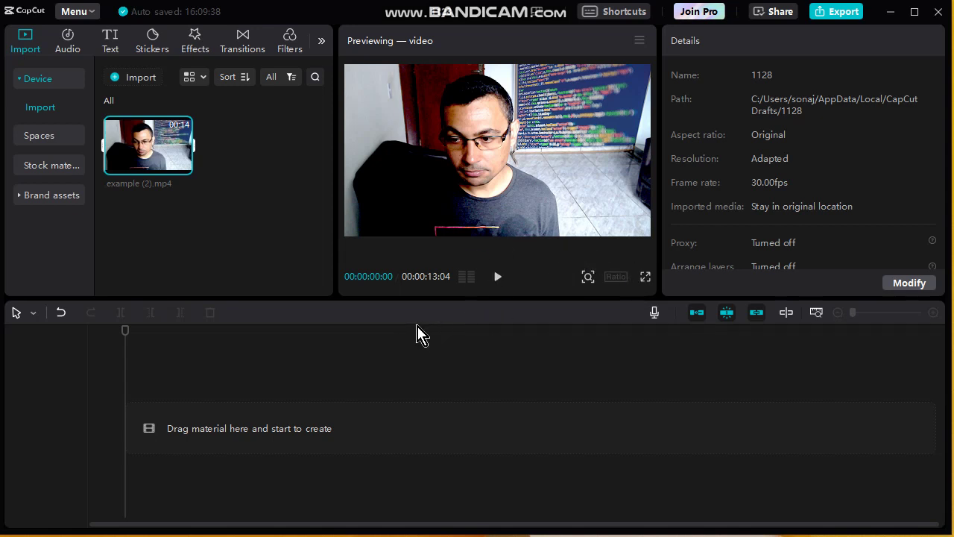
click(498, 277)
- Import Ladybug.mp3 from the file list into the media library
click(135, 81)
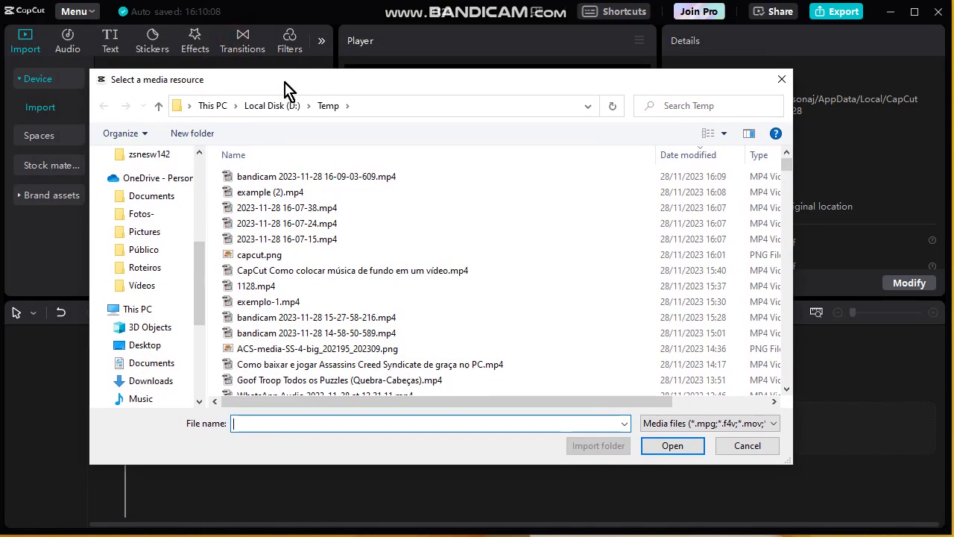
drag(787, 166, 803, 395)
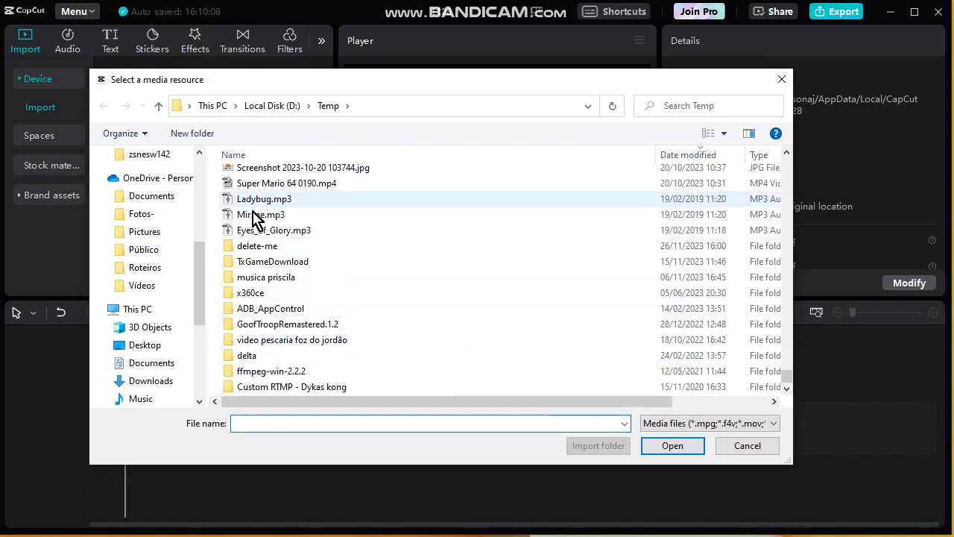
click(274, 200)
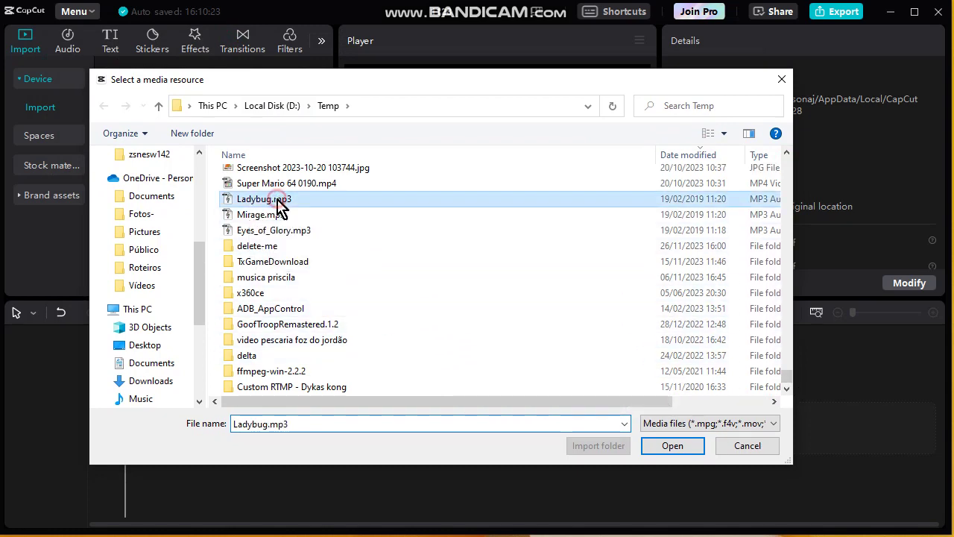
click(675, 447)
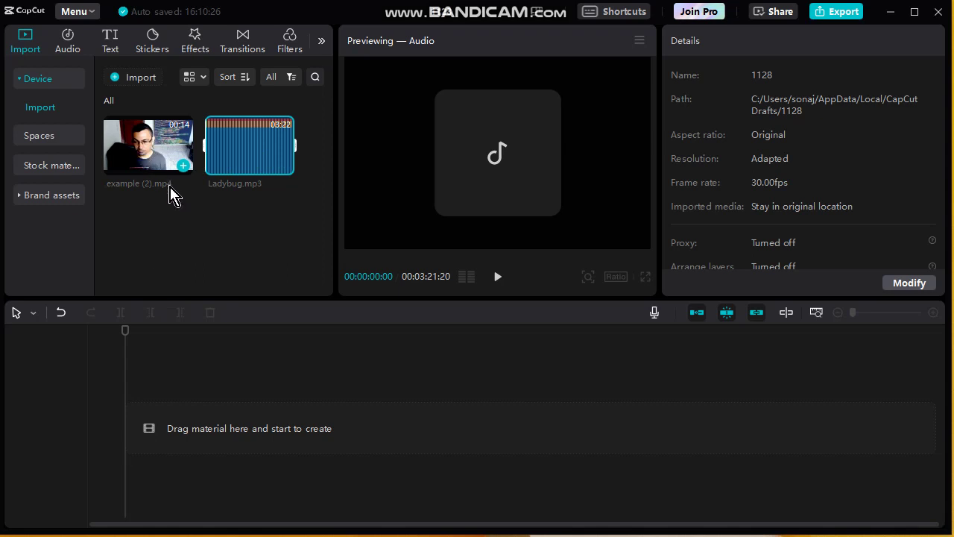
- Place example (2).mp4 on the video track and Ladybug.mp3 beneath it, both at the timeline start
drag(138, 149, 146, 422)
click(234, 440)
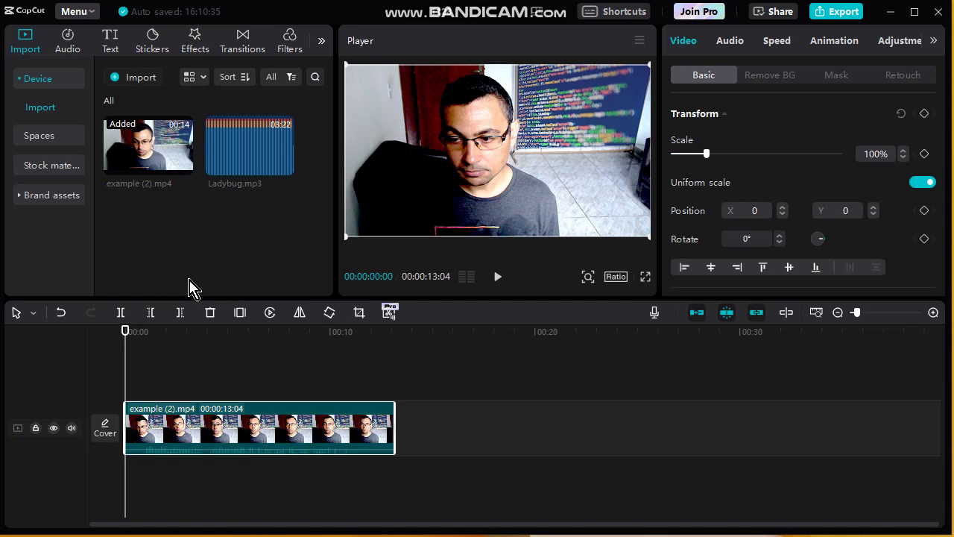
mouse_move(261, 145)
drag(248, 180, 151, 492)
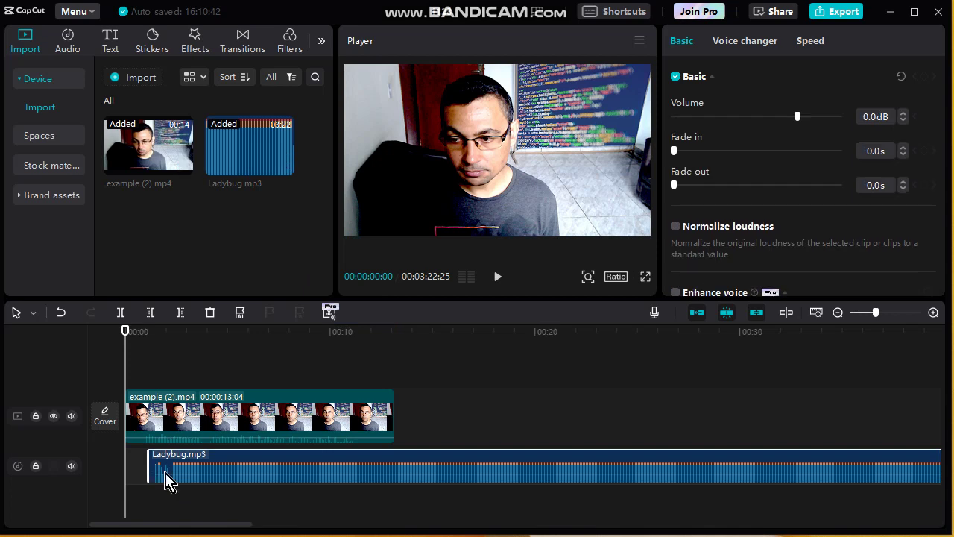
drag(220, 468, 164, 459)
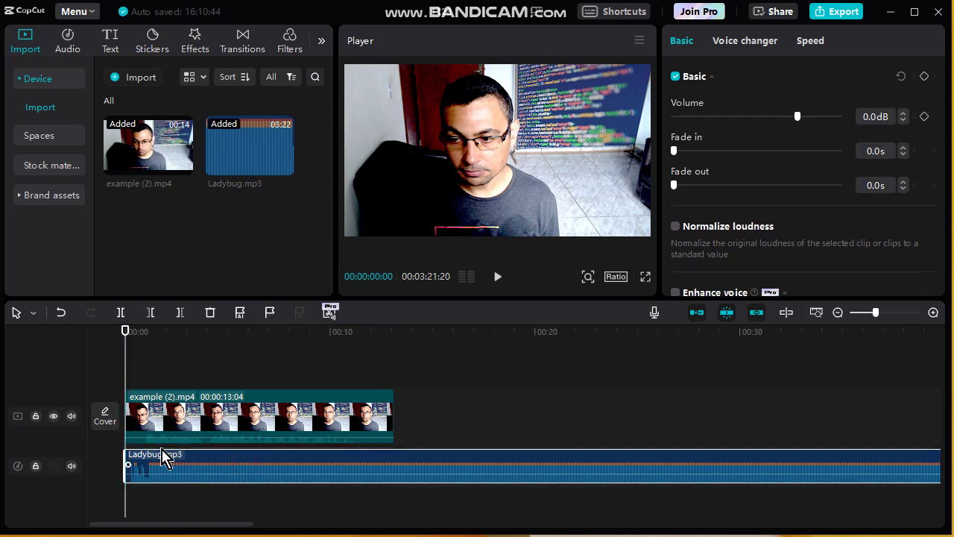
click(499, 276)
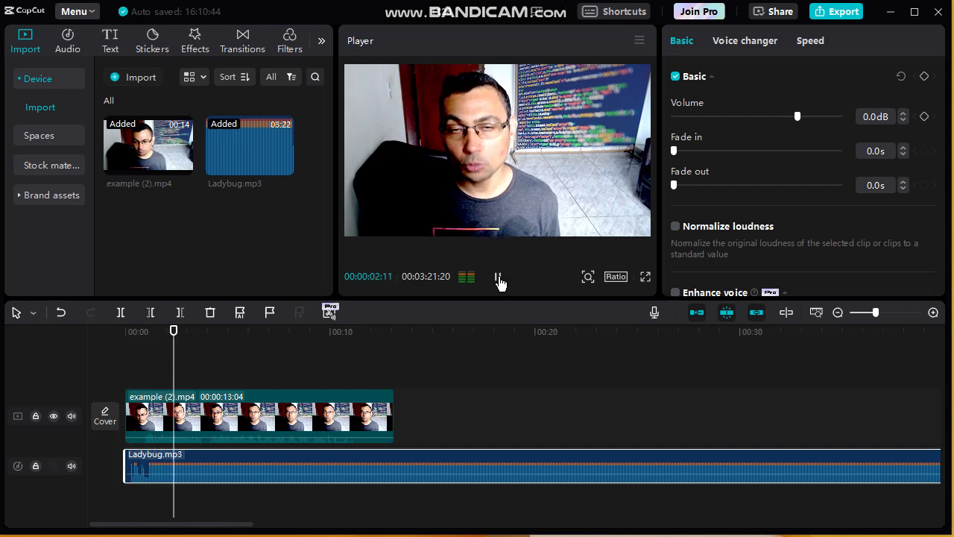
click(499, 278)
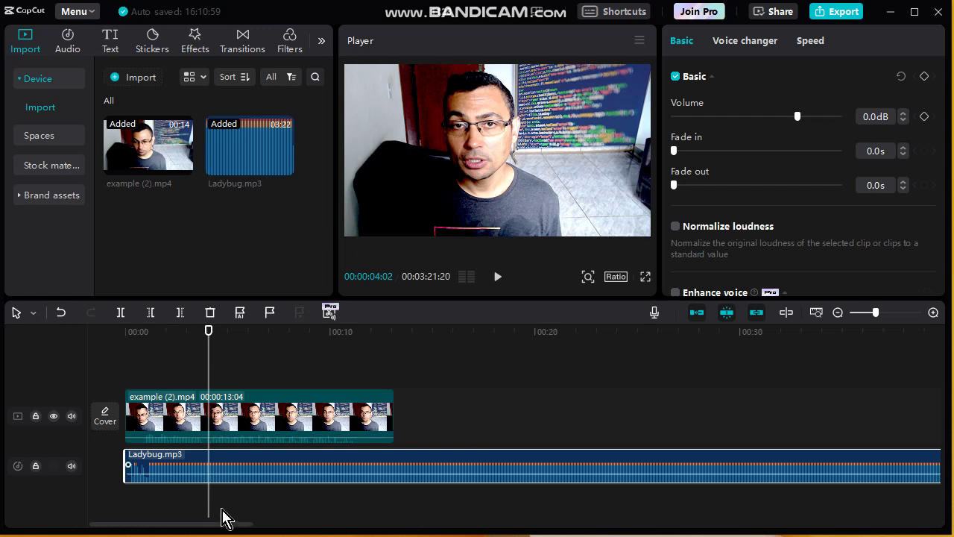
click(135, 425)
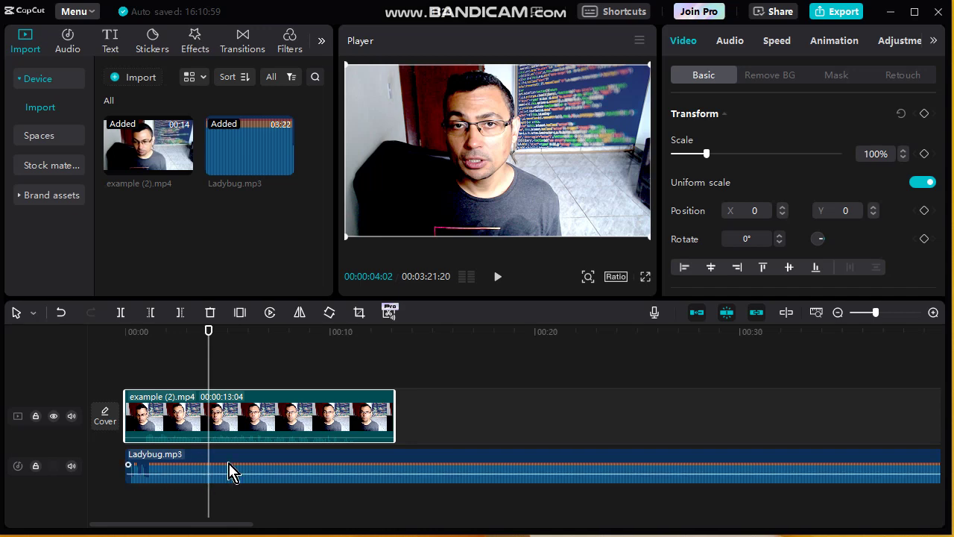
- Select the Ladybug.mp3 clip and lower its volume by four steps
click(209, 471)
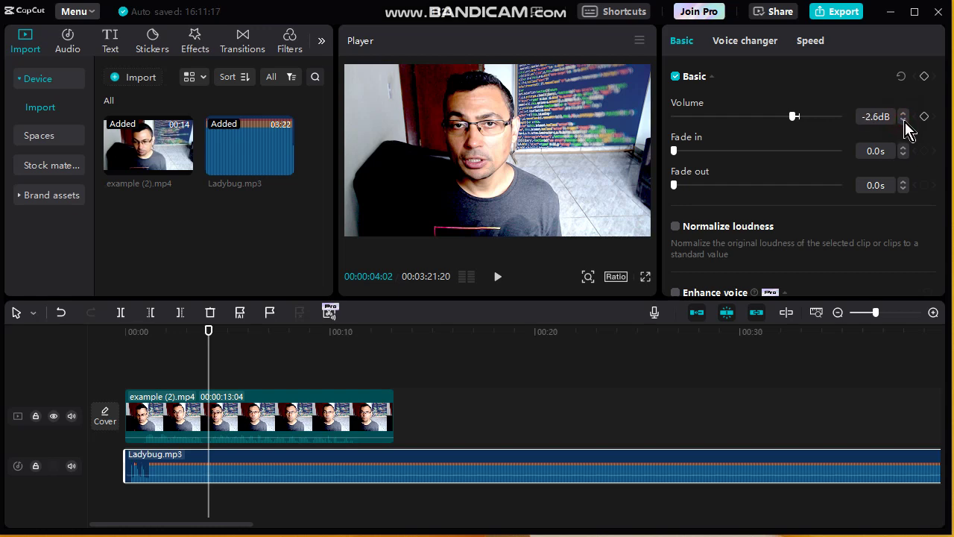
click(904, 120)
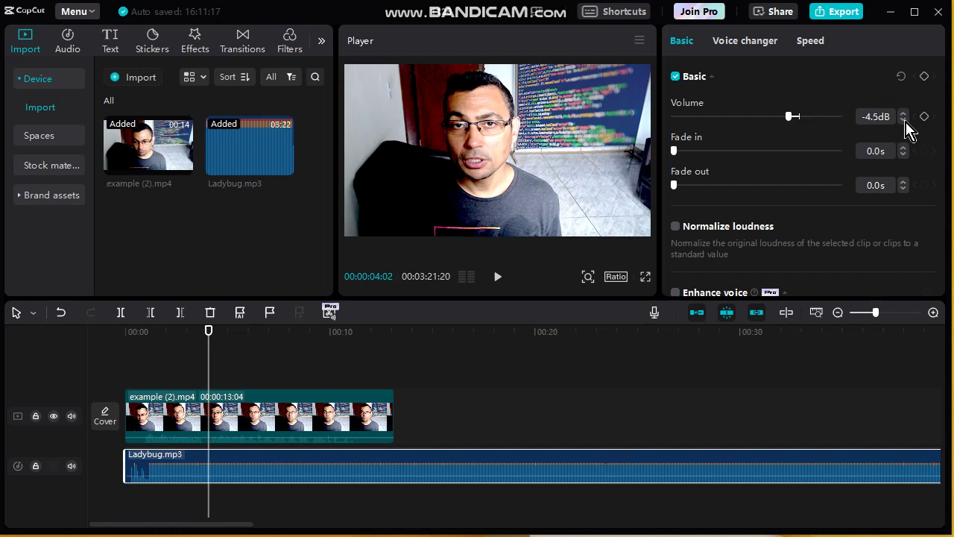
click(904, 120)
click(904, 120)
click(904, 120)
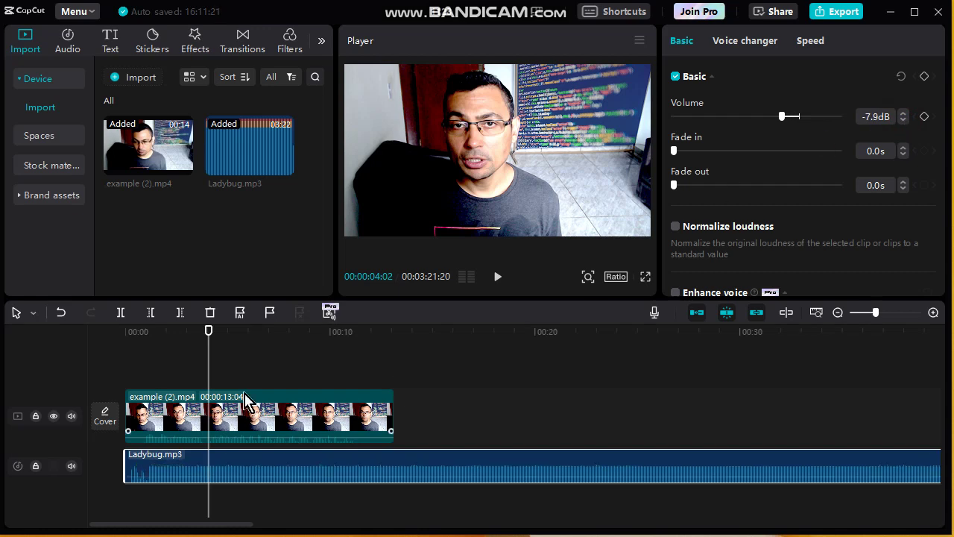
- Preview the video while nudging its scale to 98% and back to 100%
click(143, 410)
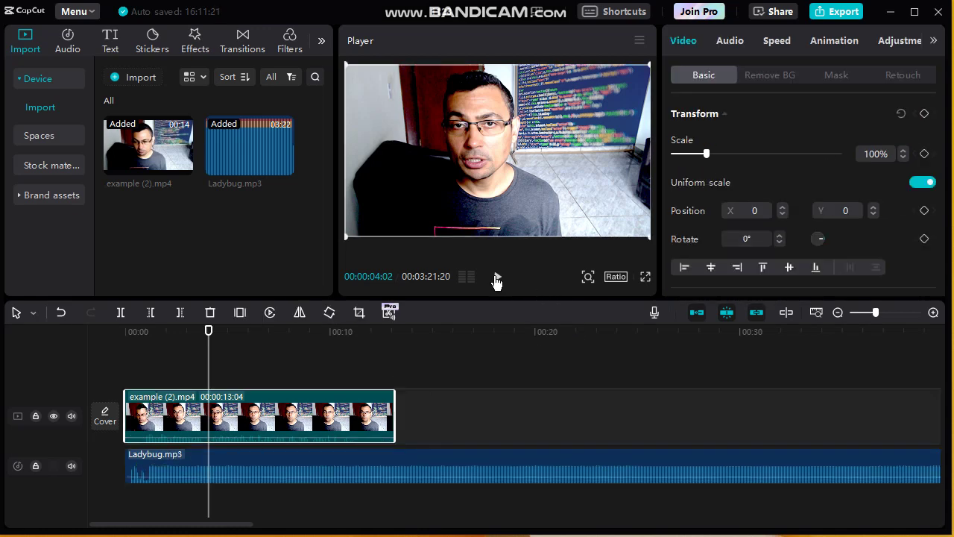
click(497, 278)
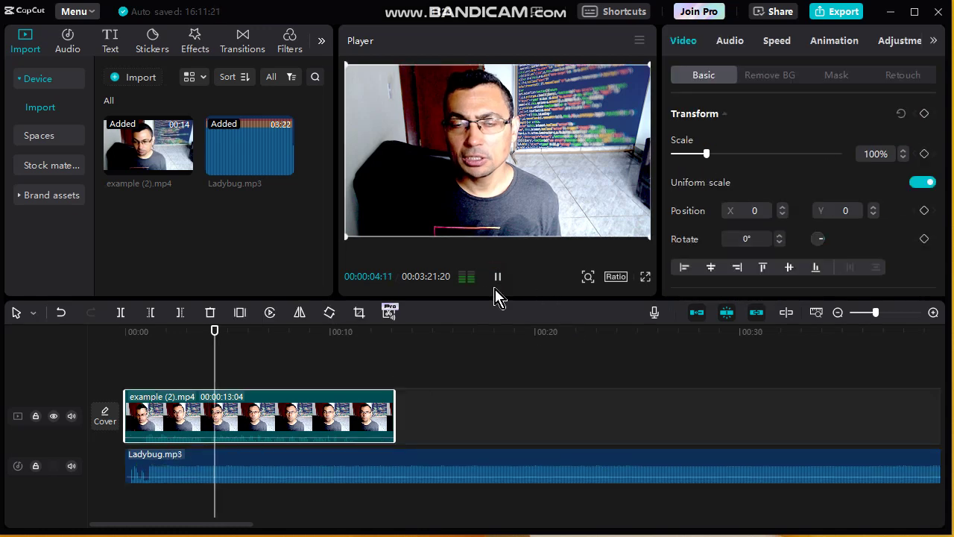
click(904, 158)
click(904, 158)
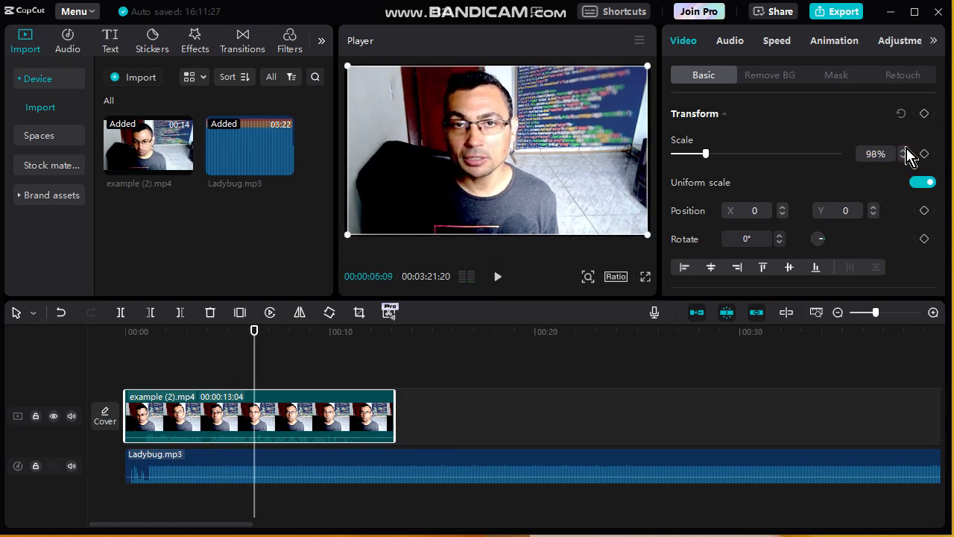
click(906, 149)
click(906, 150)
- Preview the mix, then lower the Ladybug.mp3 volume two more steps
click(271, 472)
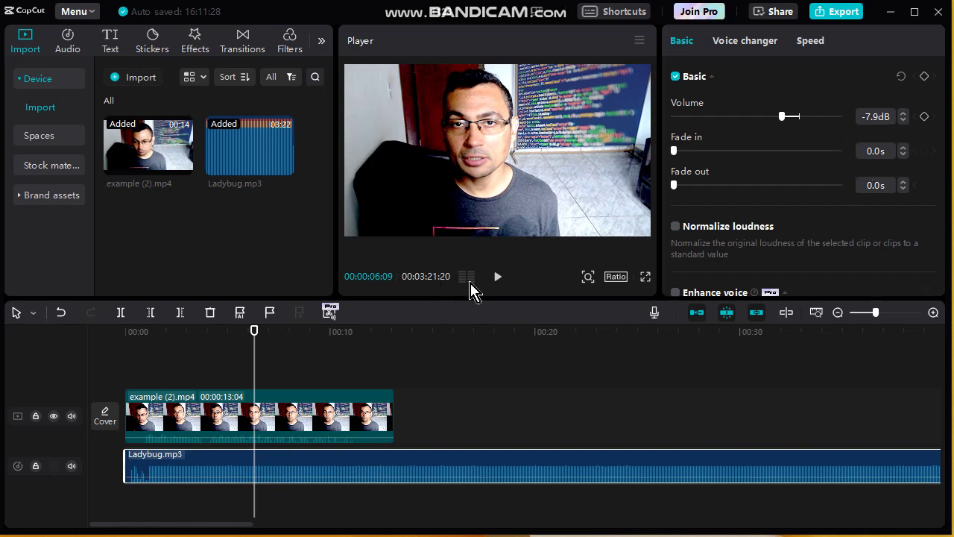
click(140, 416)
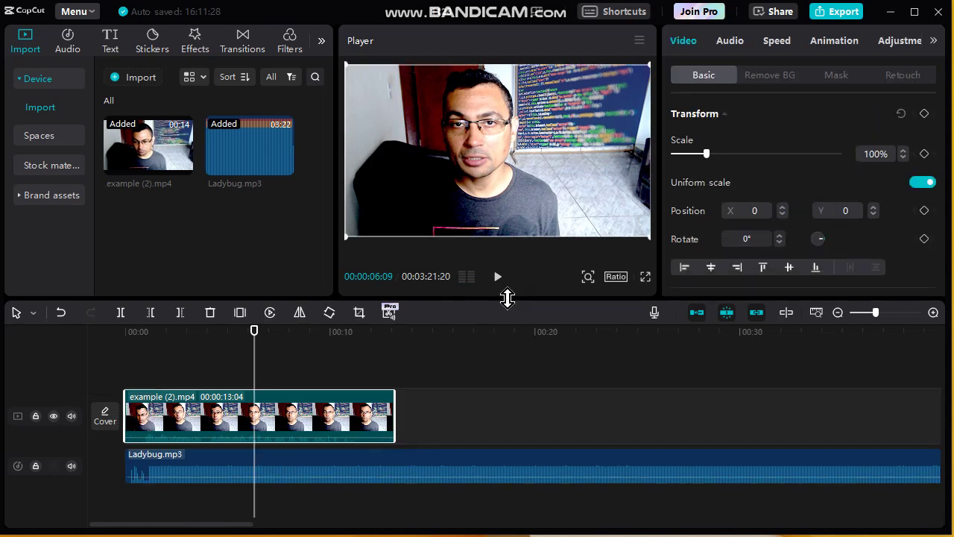
click(498, 278)
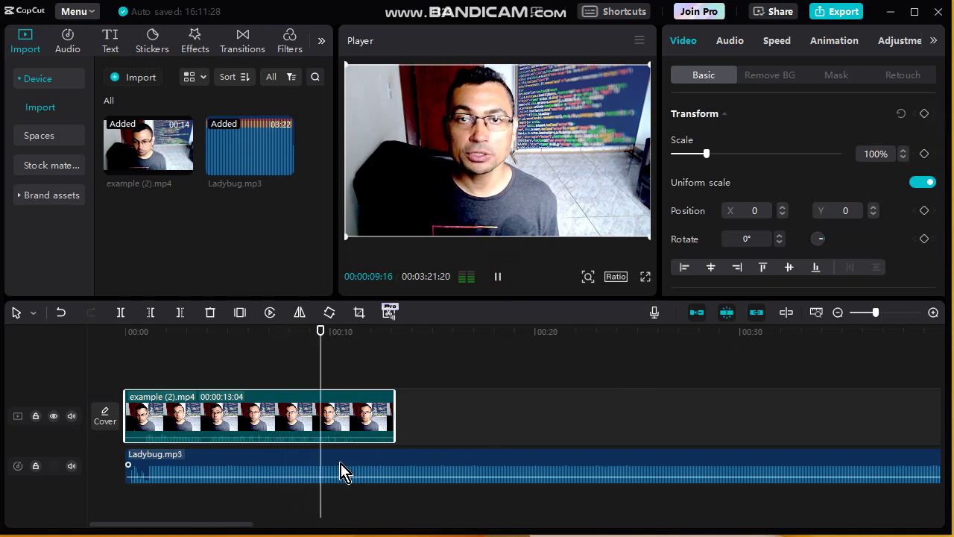
click(498, 276)
click(268, 462)
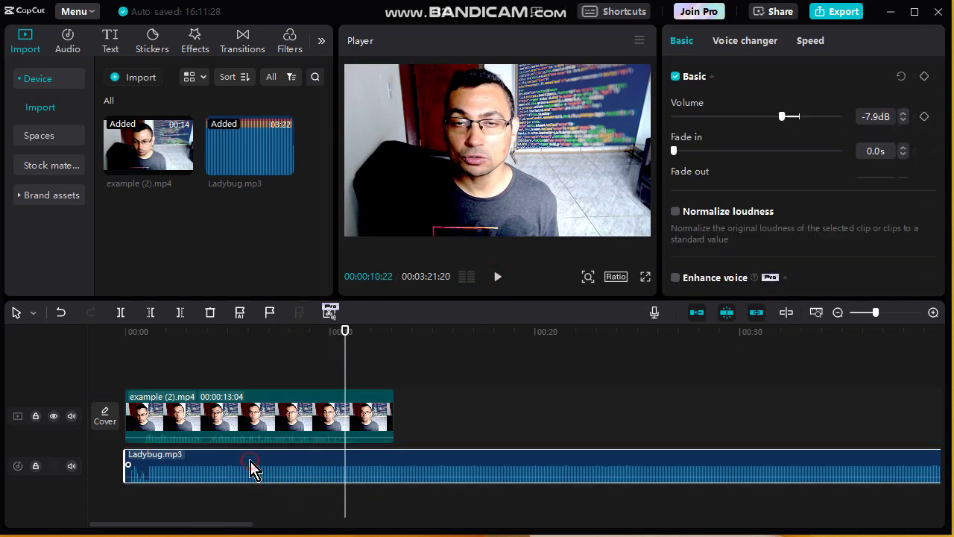
click(904, 120)
click(905, 120)
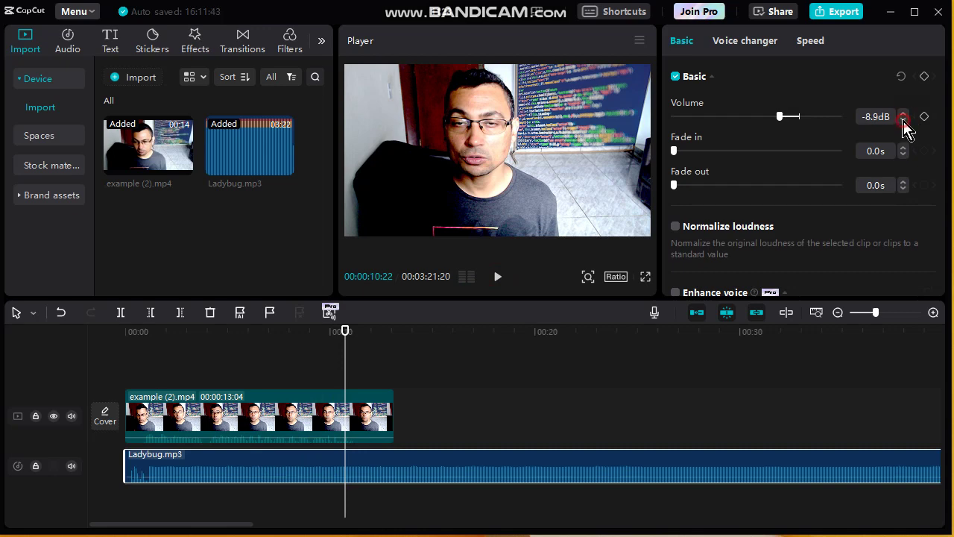
click(904, 121)
click(903, 121)
click(903, 120)
- Play the project from the beginning to check the music level
click(144, 418)
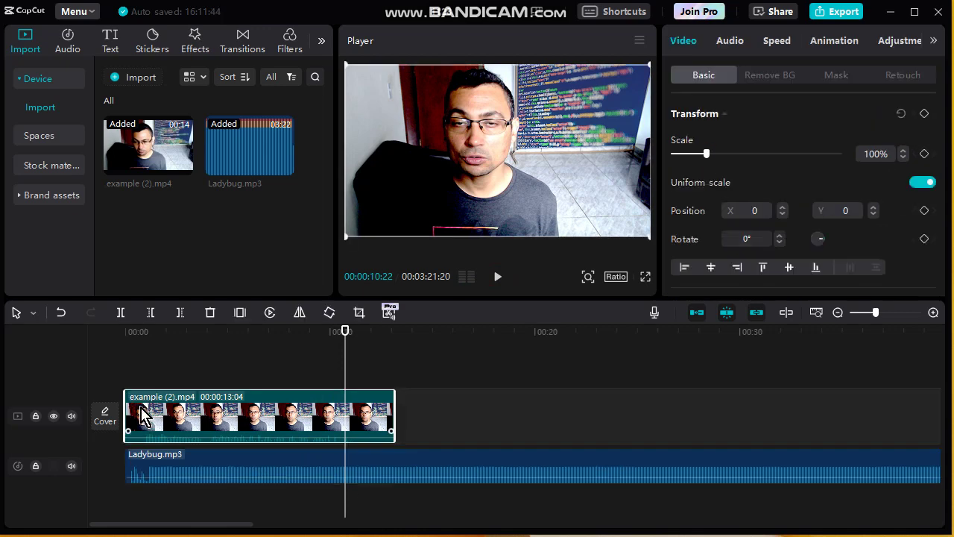
click(498, 278)
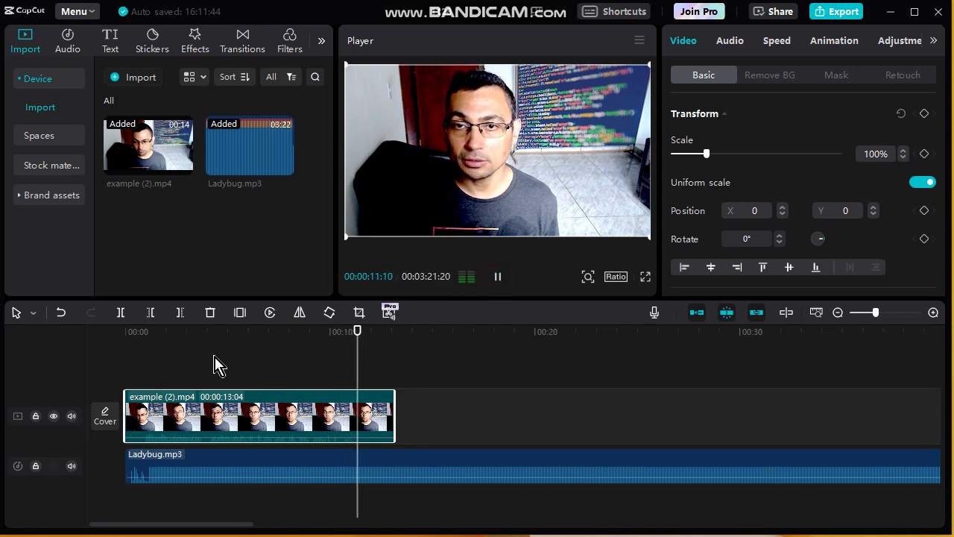
drag(162, 341, 64, 348)
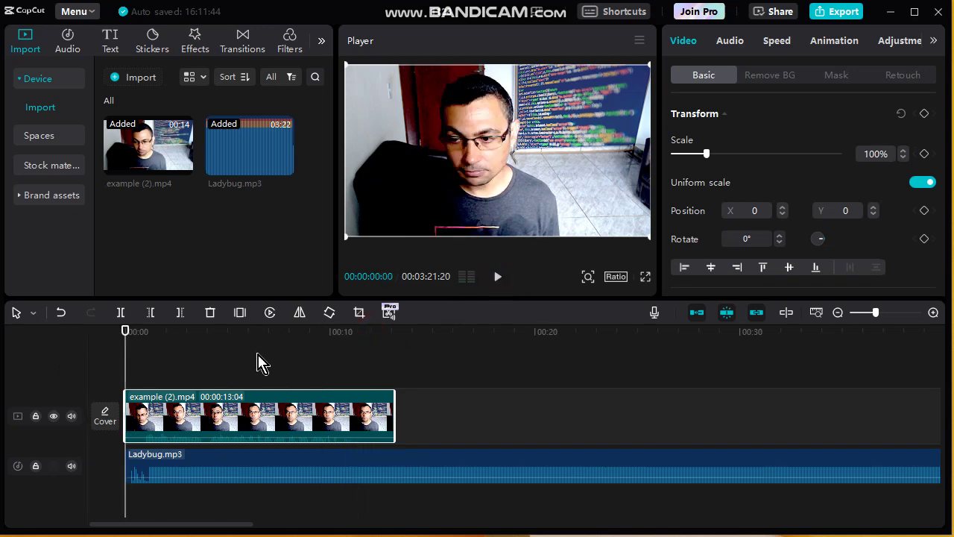
click(498, 277)
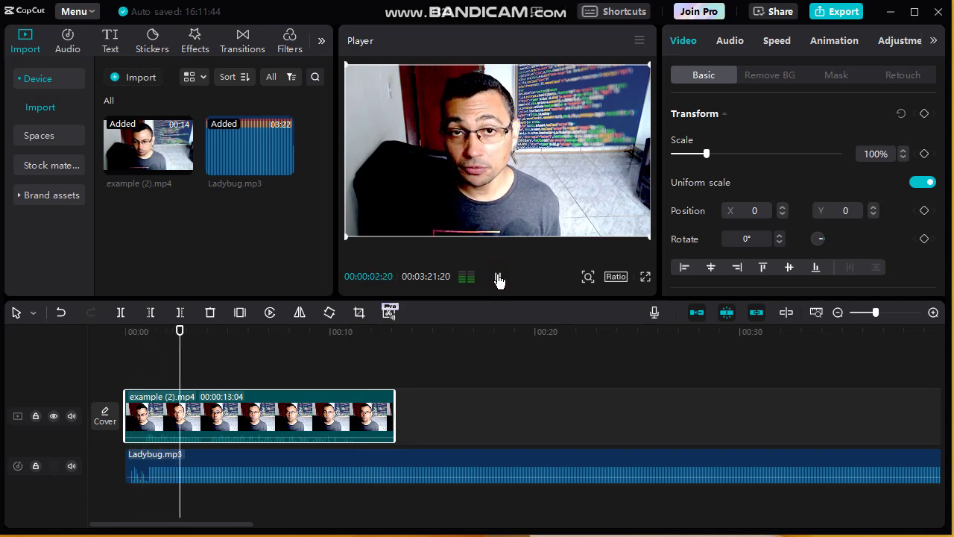
- Keep lowering the Ladybug.mp3 volume until it reads -20.5dB
click(219, 466)
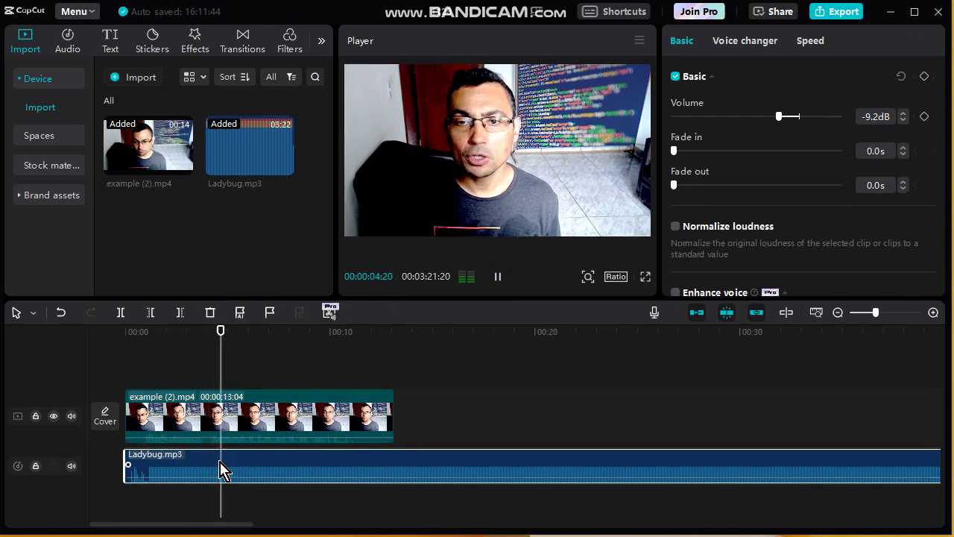
click(903, 120)
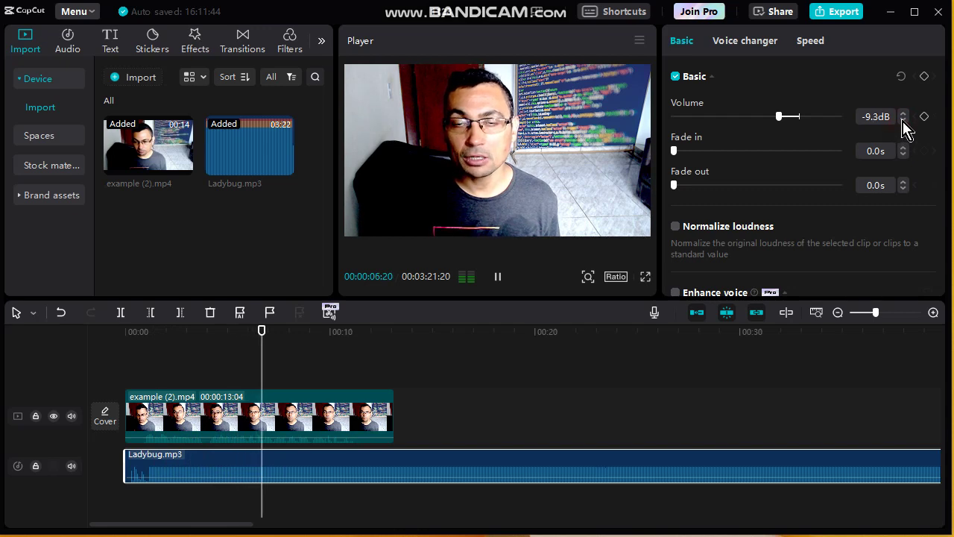
click(903, 120)
click(903, 120)
click(903, 120)
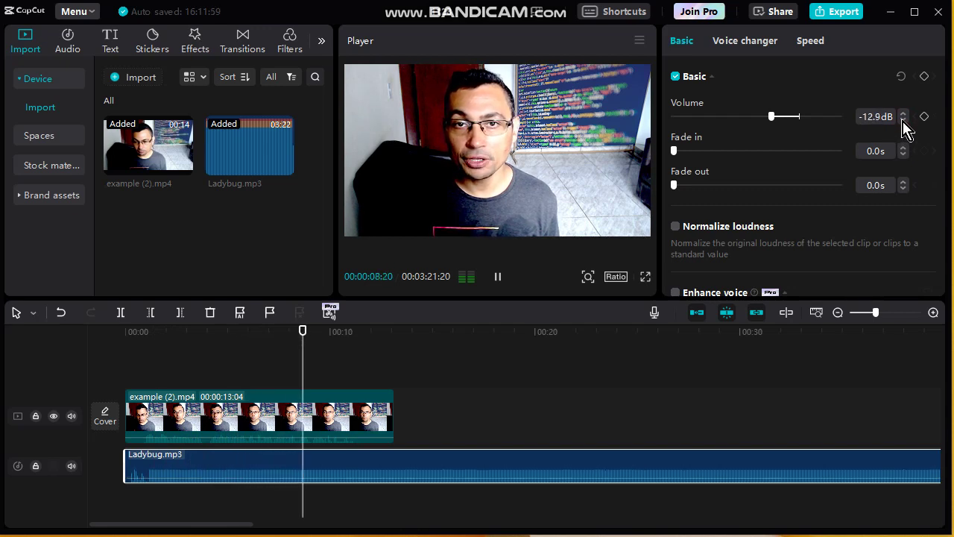
click(903, 120)
click(902, 120)
click(903, 120)
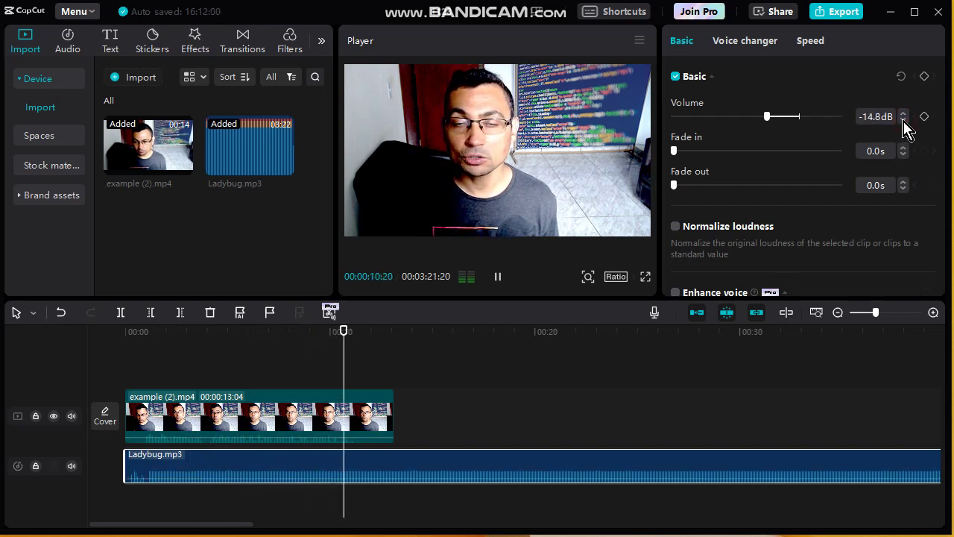
click(902, 120)
click(903, 120)
click(903, 120)
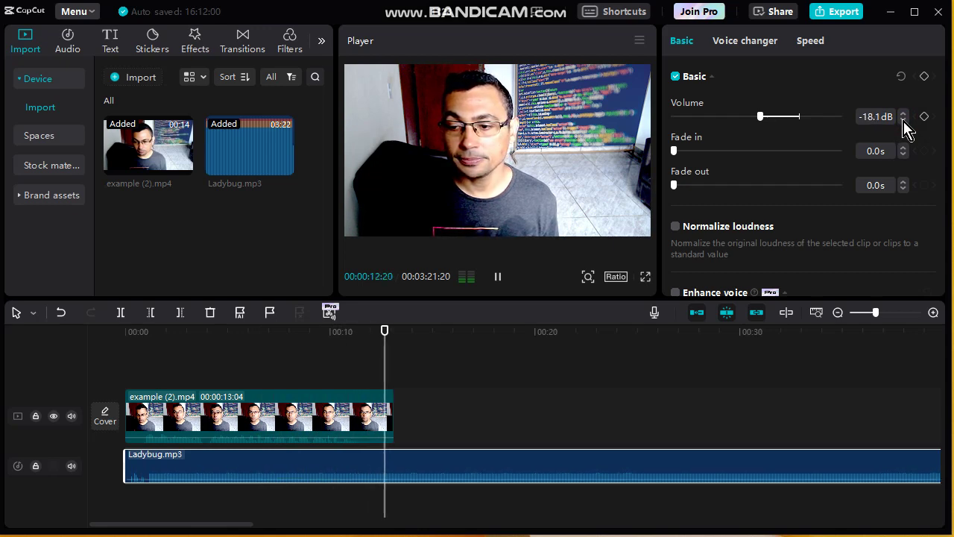
click(903, 120)
click(902, 120)
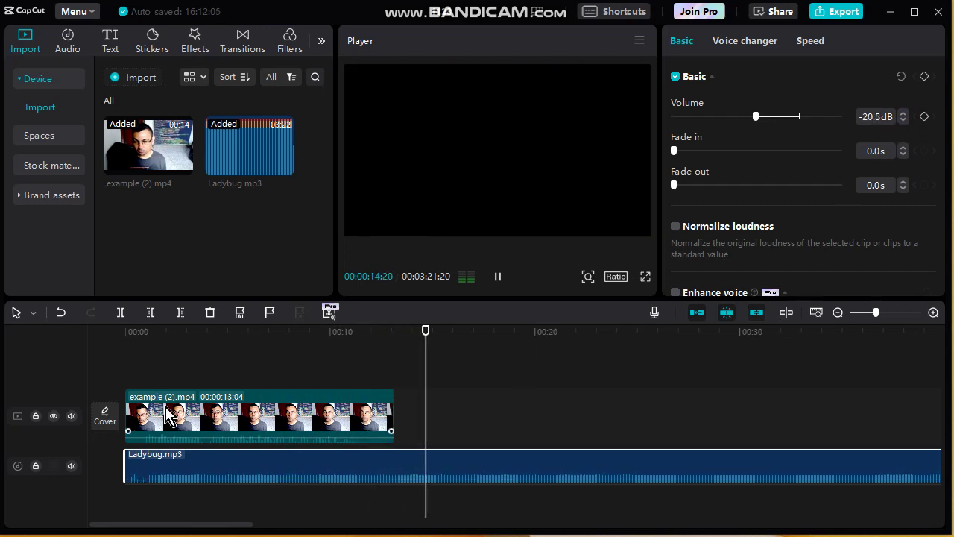
- Raise the example (2).mp4 clip's volume line, then preview the mix and pause at 00:00:06:00
click(64, 352)
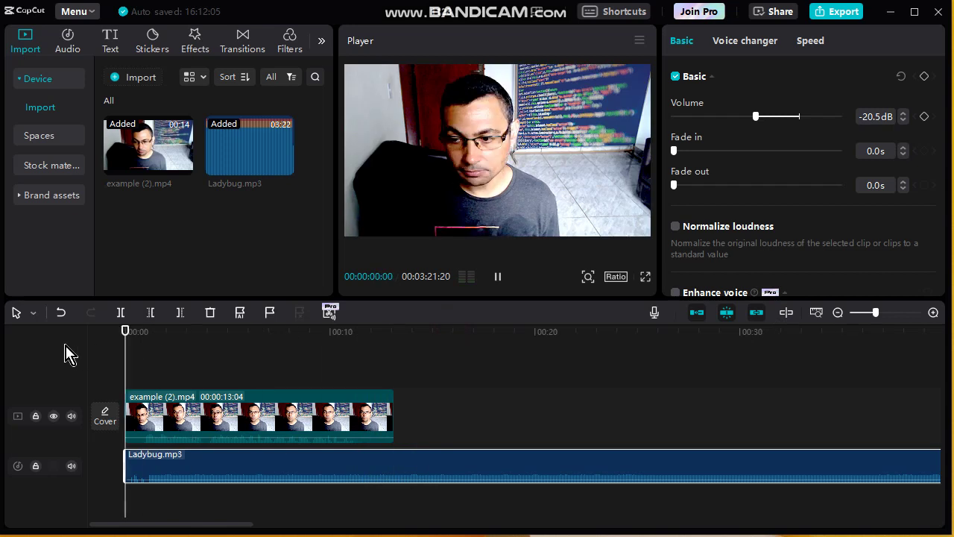
mouse_move(223, 438)
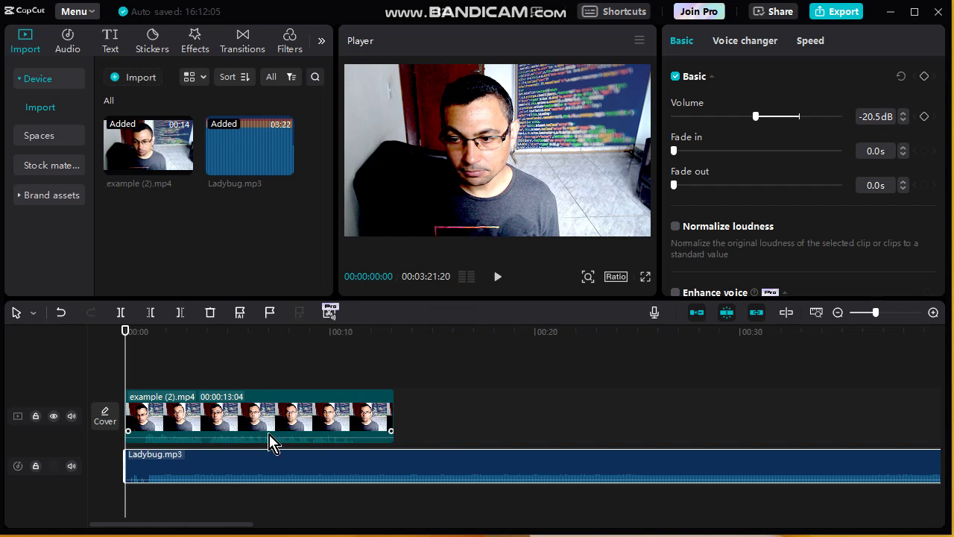
click(233, 422)
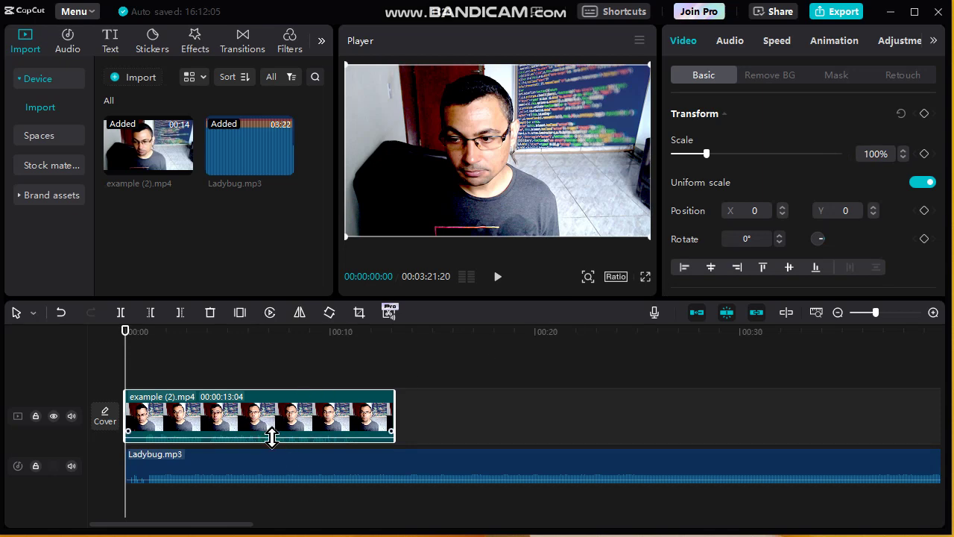
drag(270, 434, 280, 433)
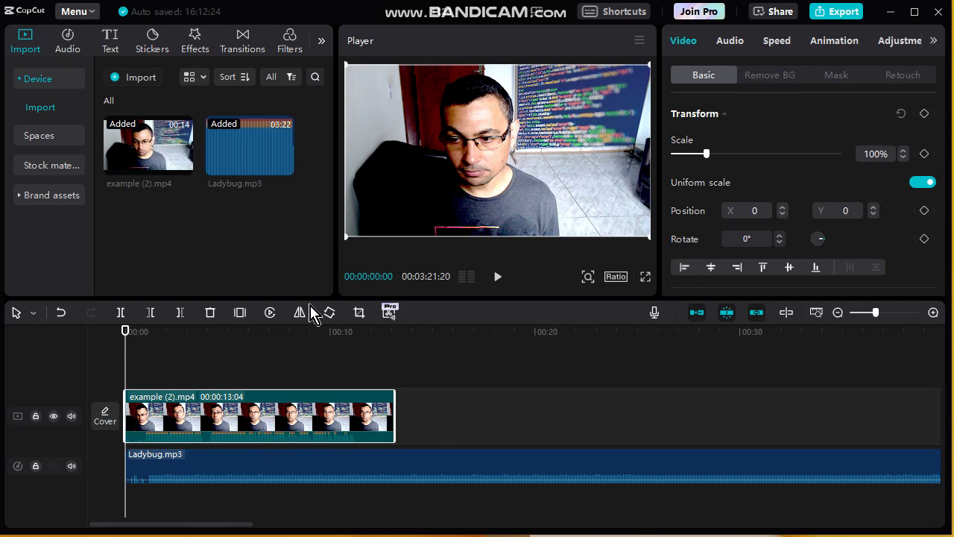
click(498, 278)
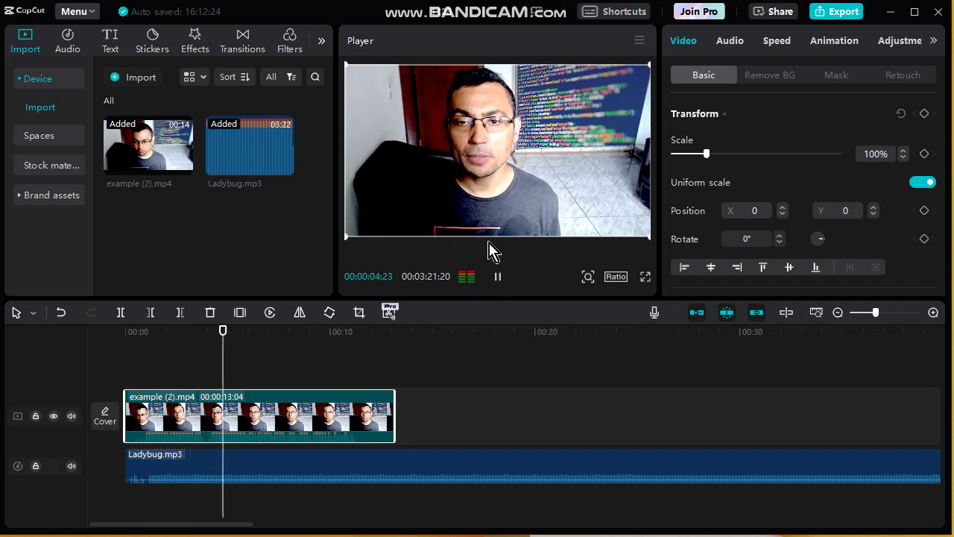
click(500, 283)
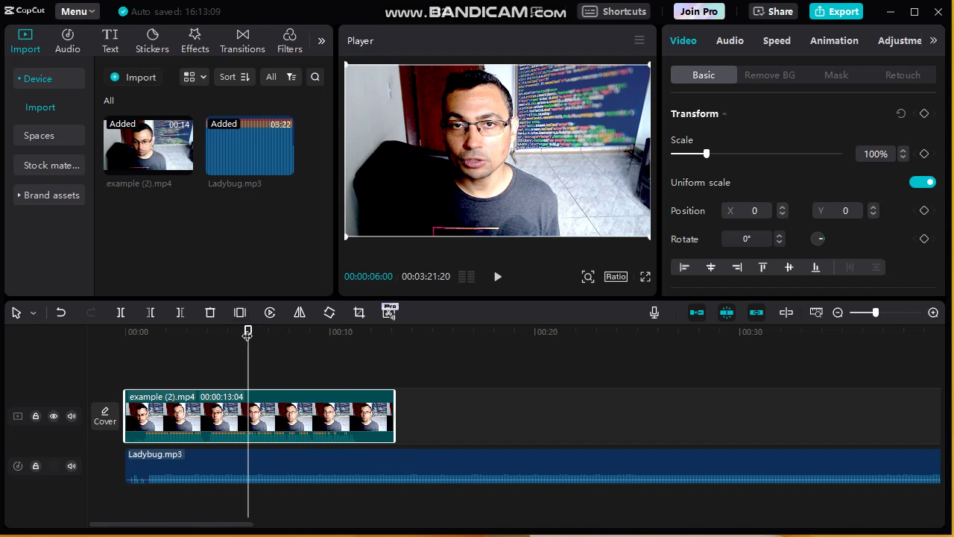
- Cut Ladybug.mp3 at the video's end with Delete right, then play the 00:00:13:04 project
drag(249, 333, 391, 347)
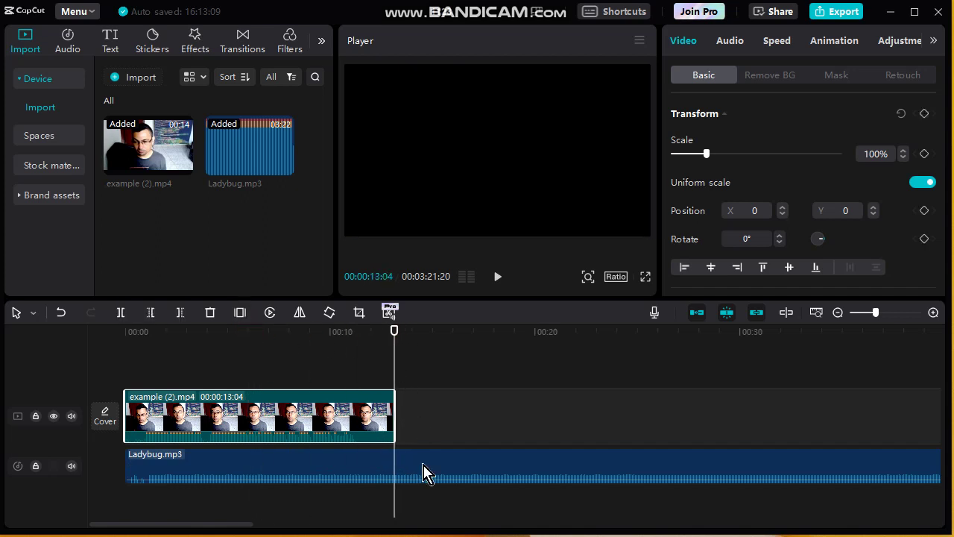
click(179, 316)
click(395, 468)
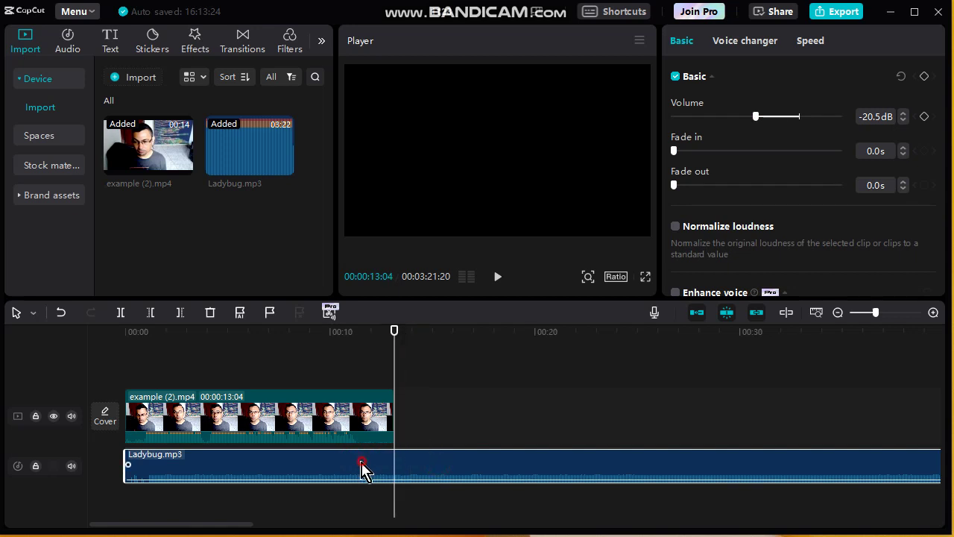
click(182, 314)
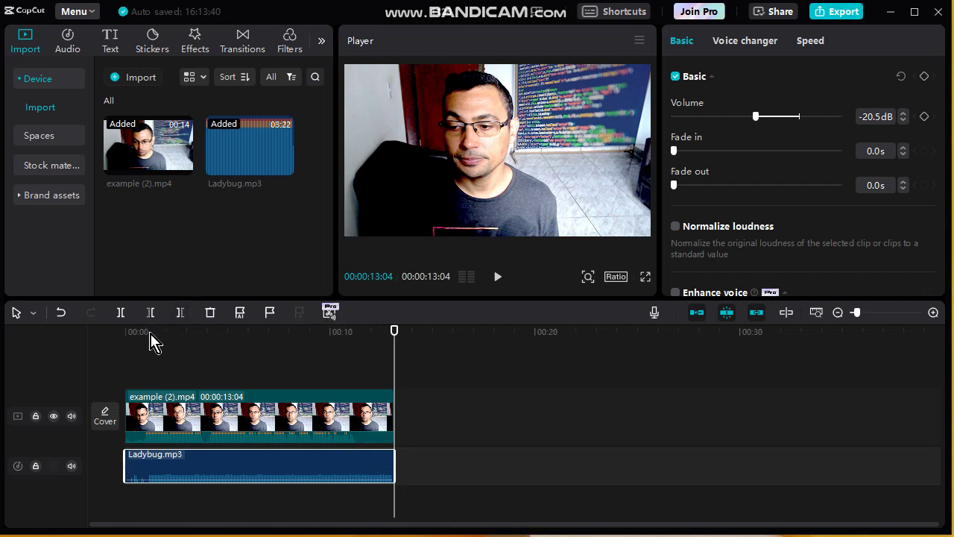
click(147, 337)
click(497, 279)
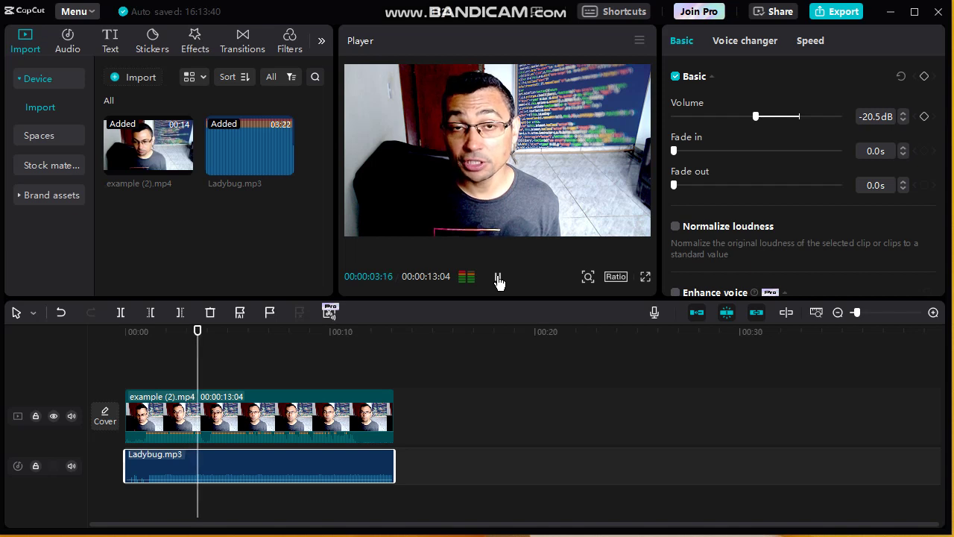
click(498, 279)
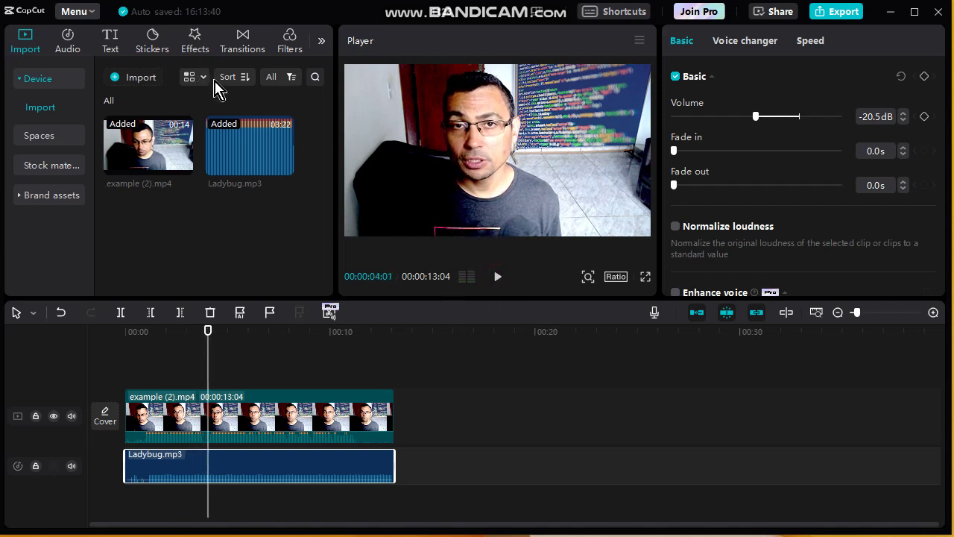
- Export the project as 1128(1).mp4 with the default 1080P H.264 settings
click(842, 14)
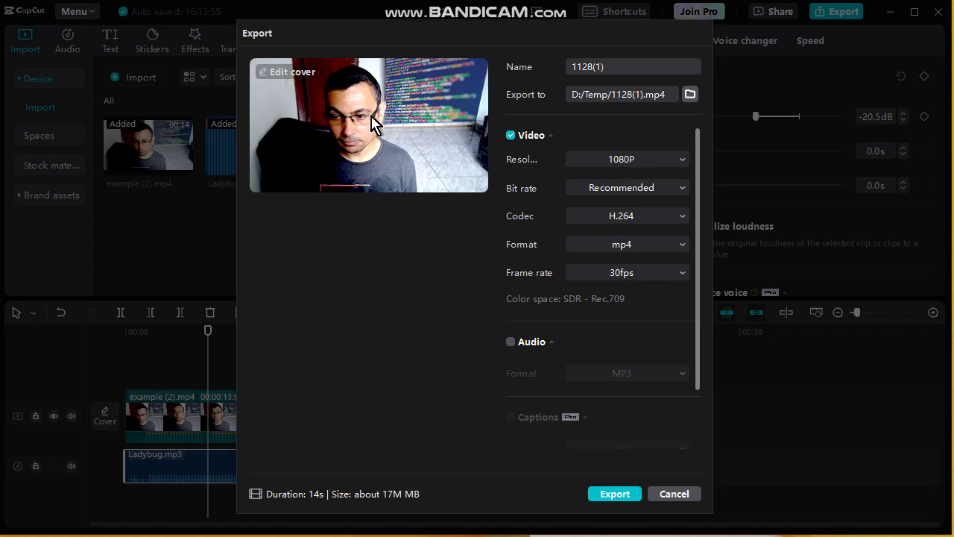
click(618, 495)
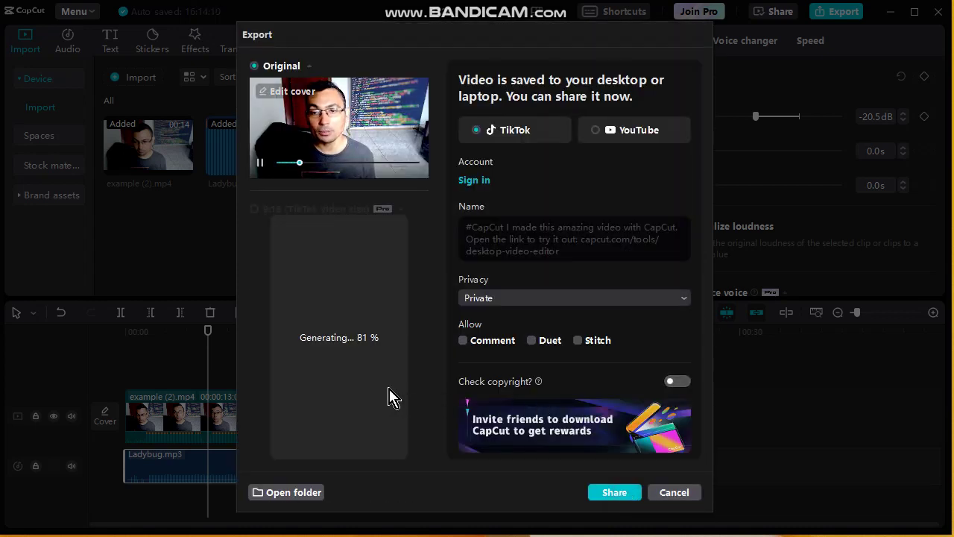
- Open the D:\Temp export folder and play 1128(1).mp4 in the media player
click(260, 163)
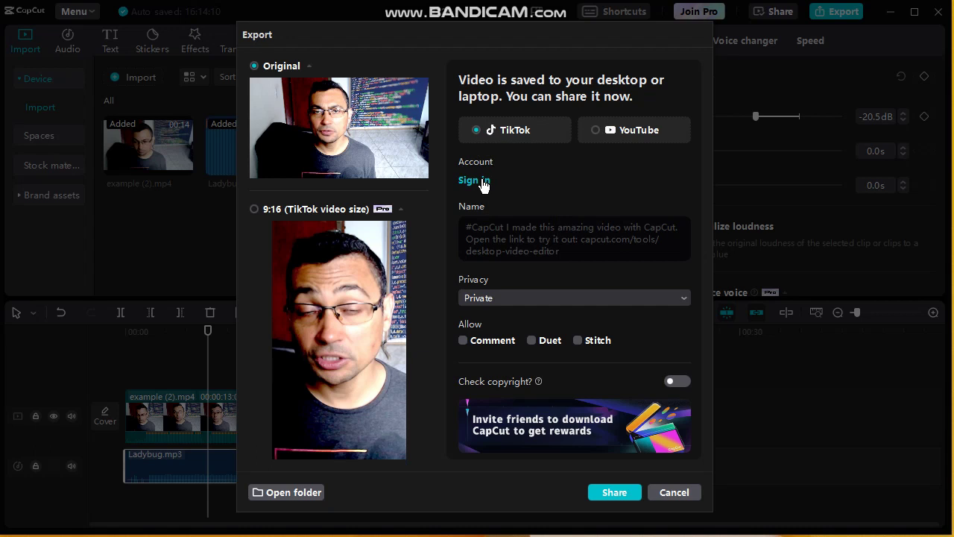
click(296, 494)
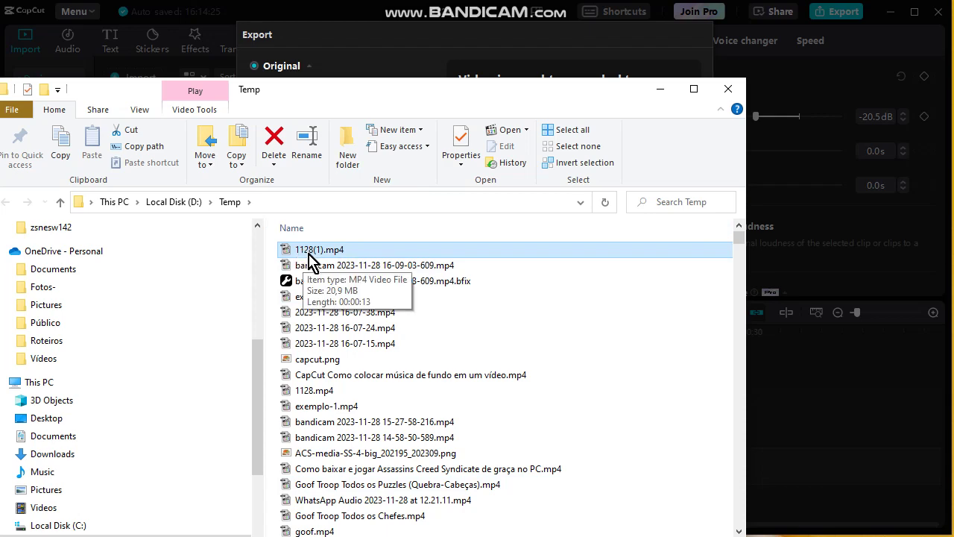
double_click(348, 254)
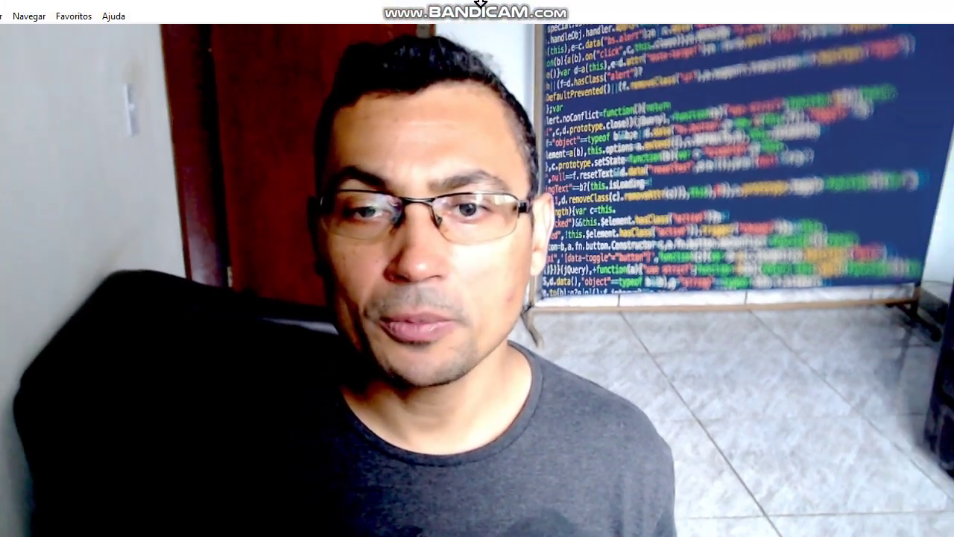
double_click(479, 4)
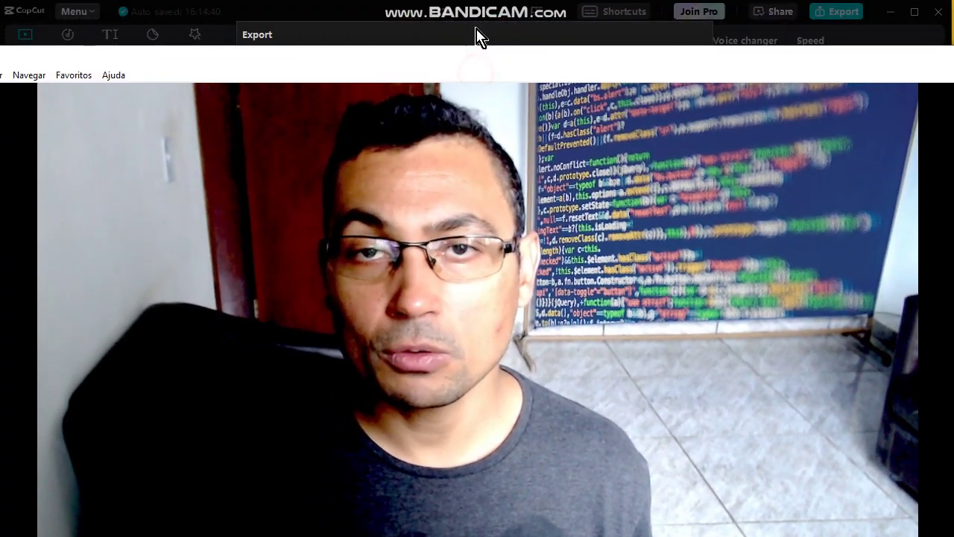
- Watch the exported video full screen, then close the Temp folder window
double_click(470, 61)
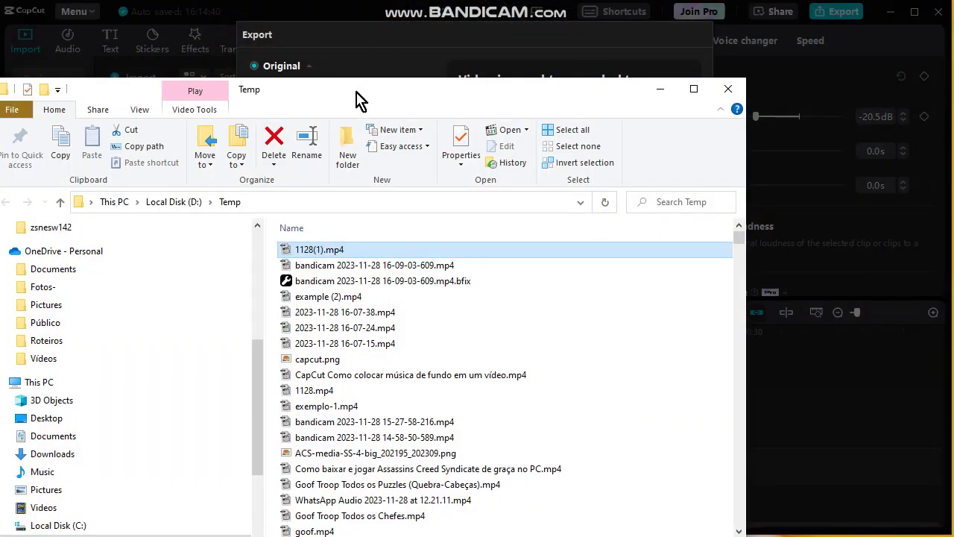
drag(358, 101, 477, 66)
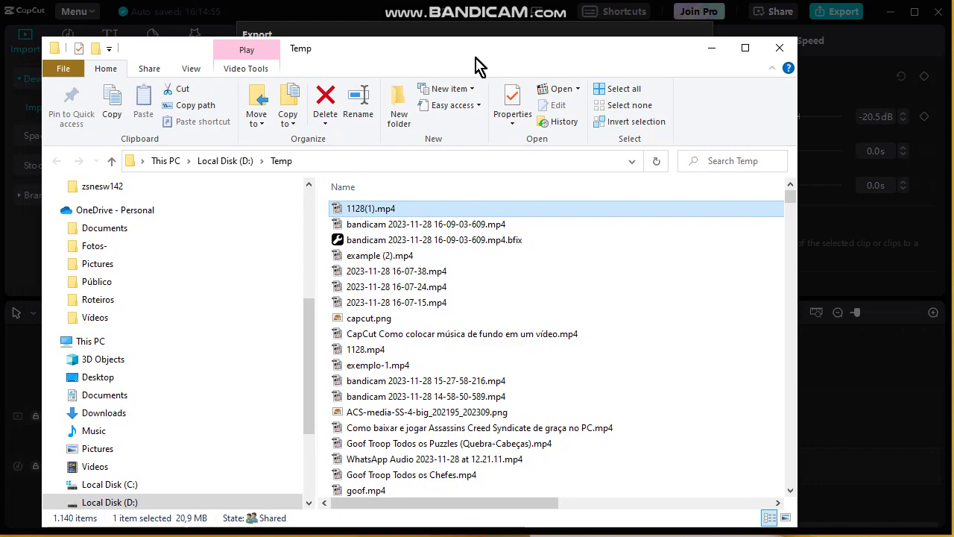
click(780, 50)
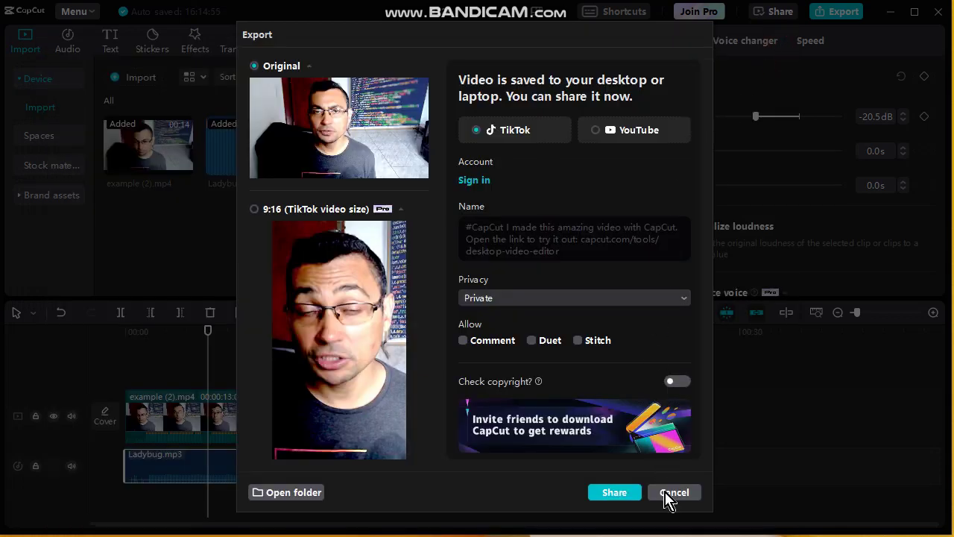